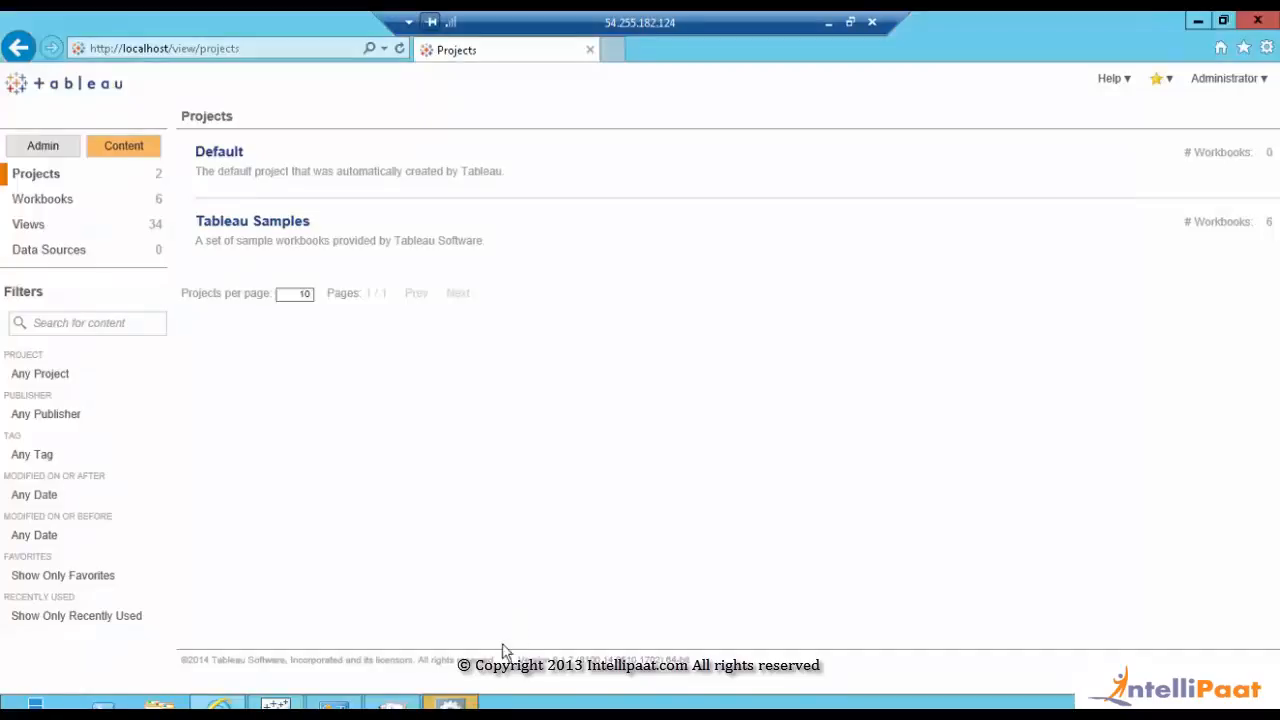
Open the Tableau Server configuration and set the data connection caching to "Refresh more often".
left_click(465, 700)
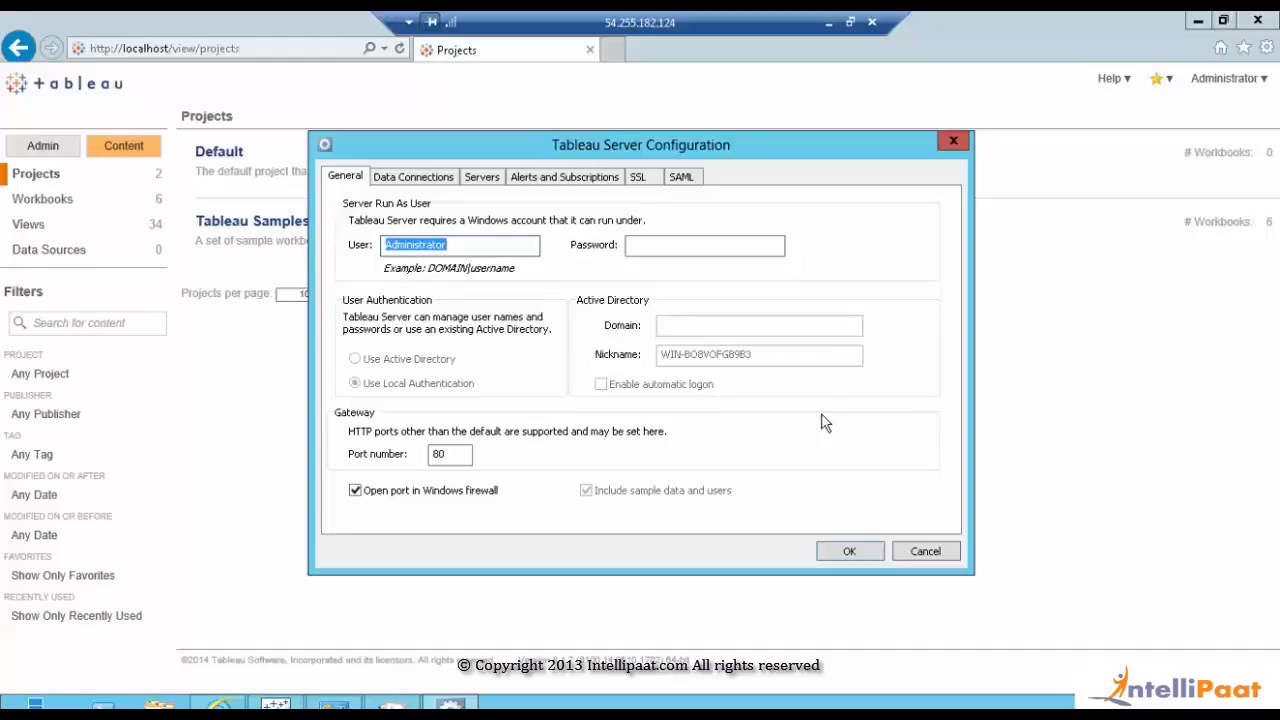
left_click(412, 184)
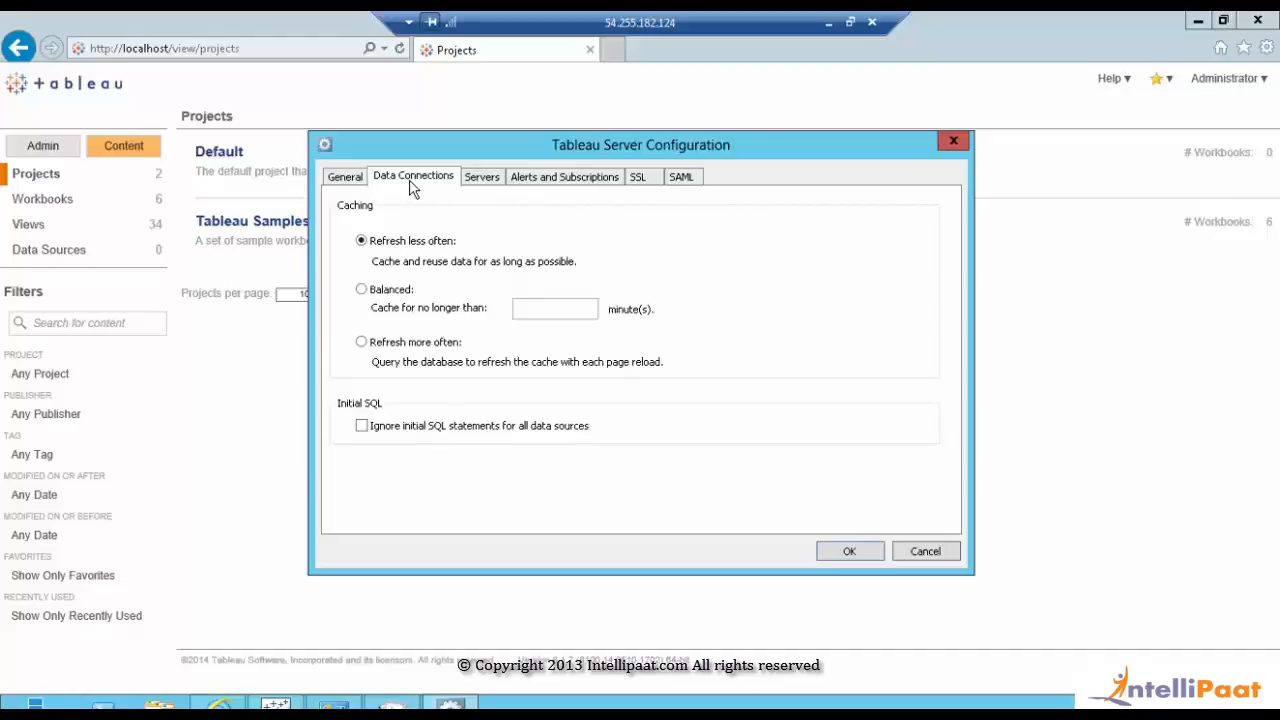
left_click(361, 289)
double_click(517, 308)
left_click(361, 342)
left_click(828, 24)
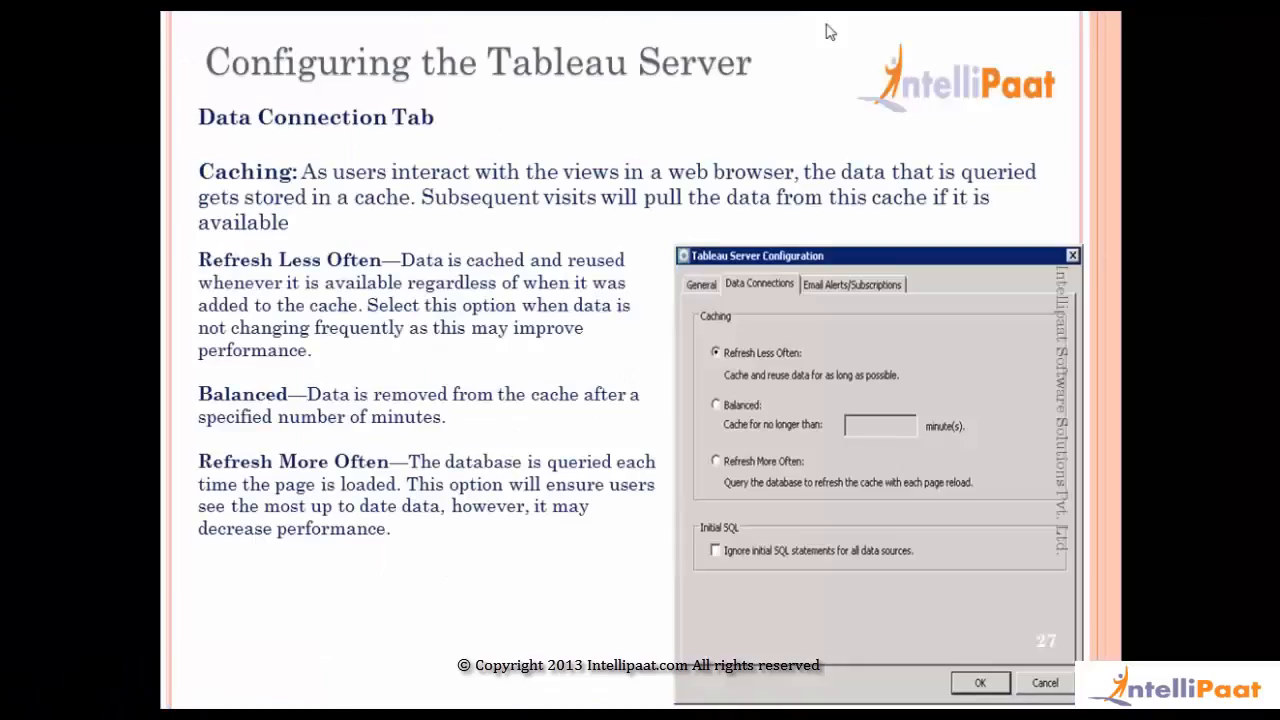
left_click(828, 28)
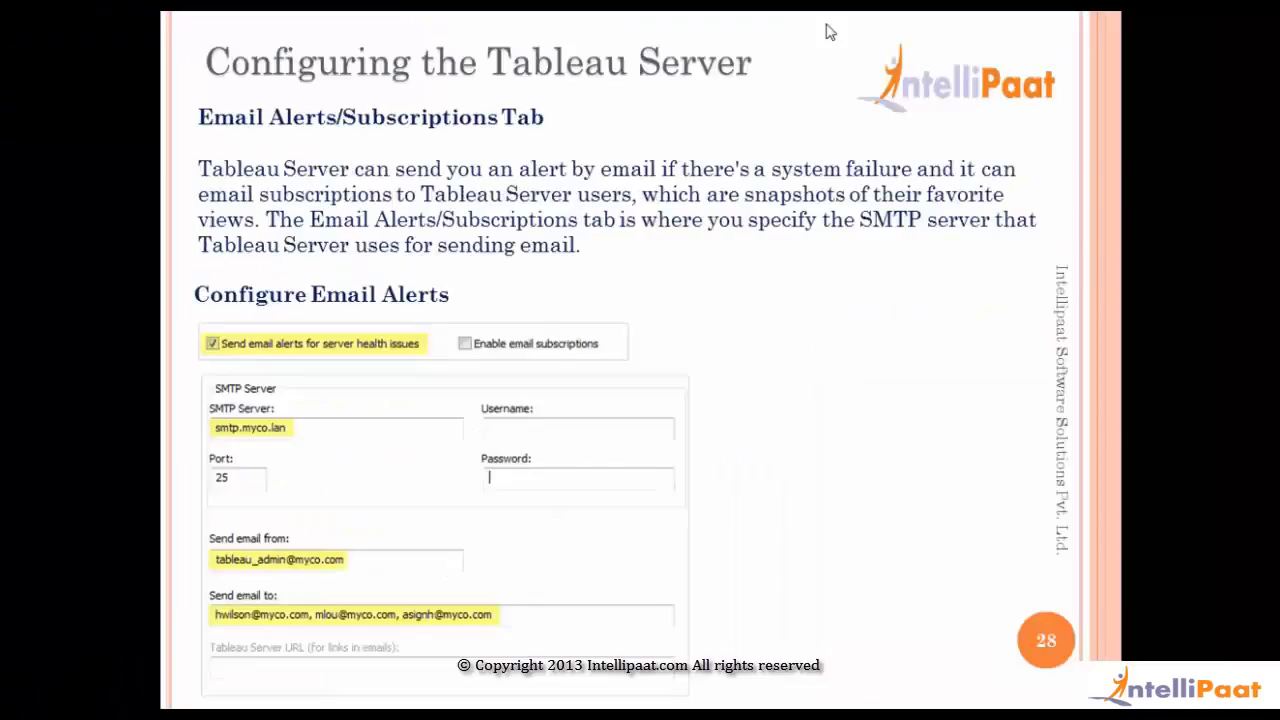
key("alt+Tab")
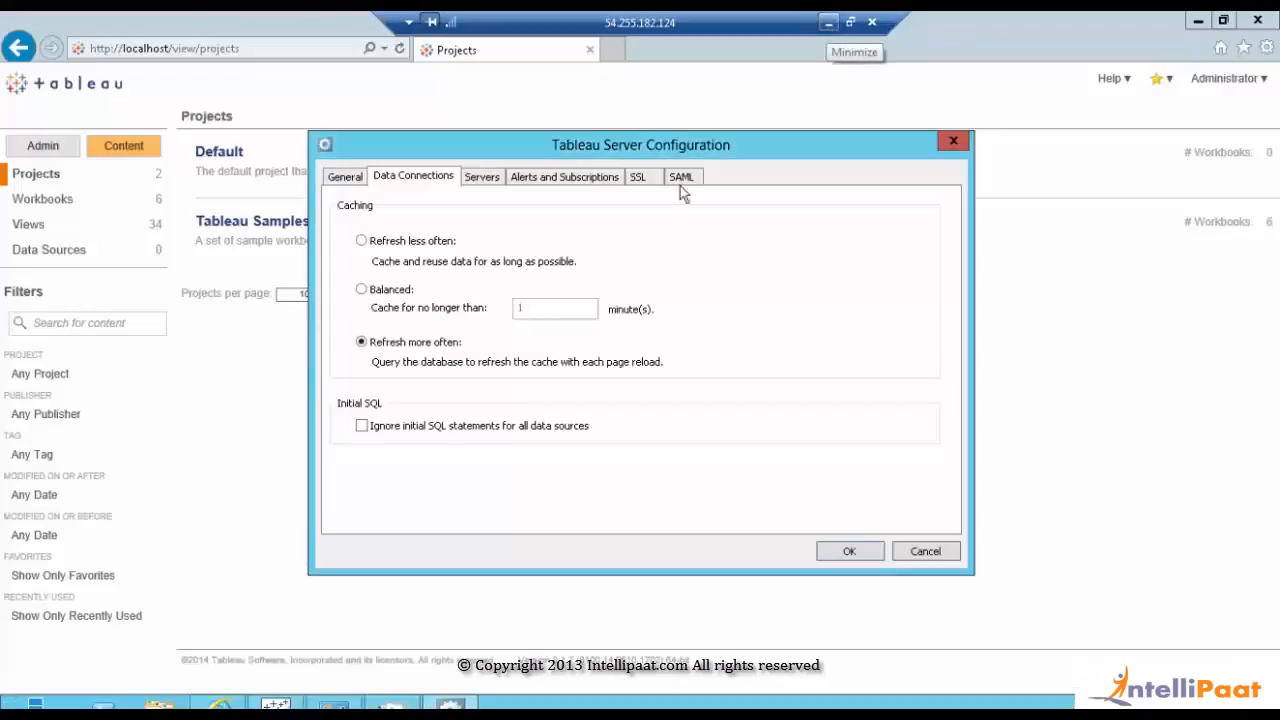
Enable email alerts for server health issues and go through the SMTP server, username, password and recipient fields without filling them in.
left_click(487, 174)
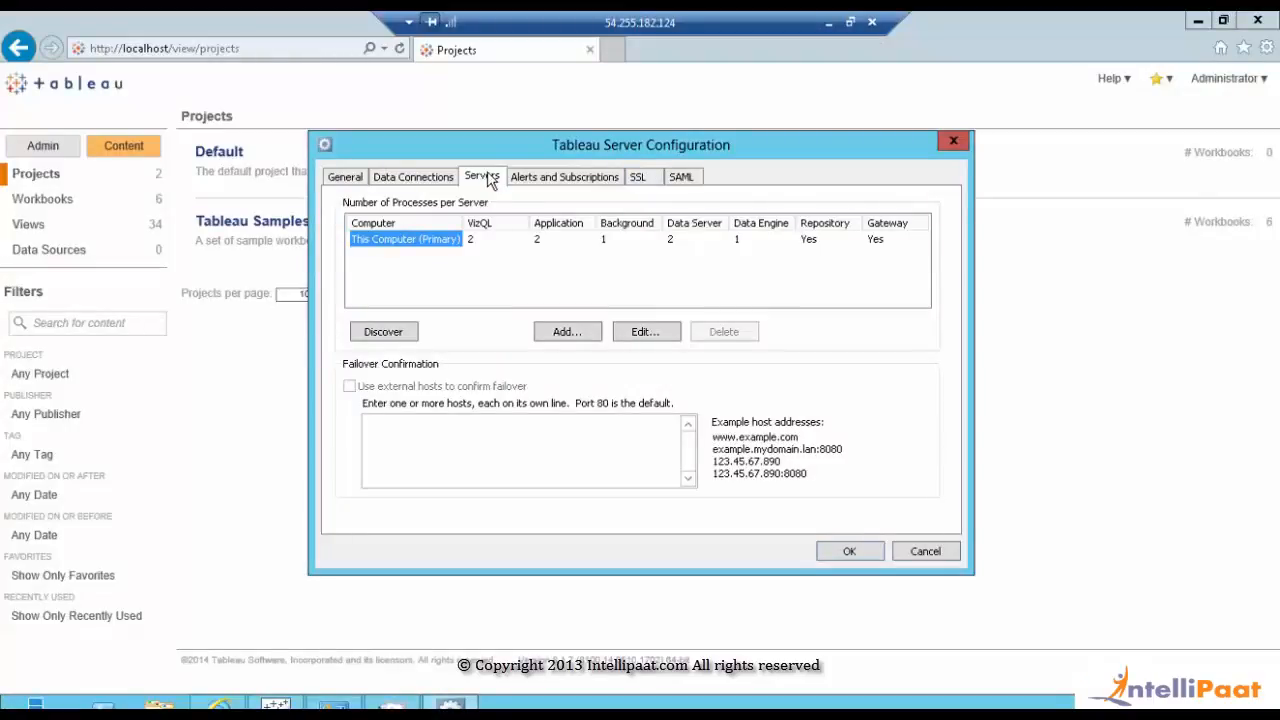
left_click(524, 182)
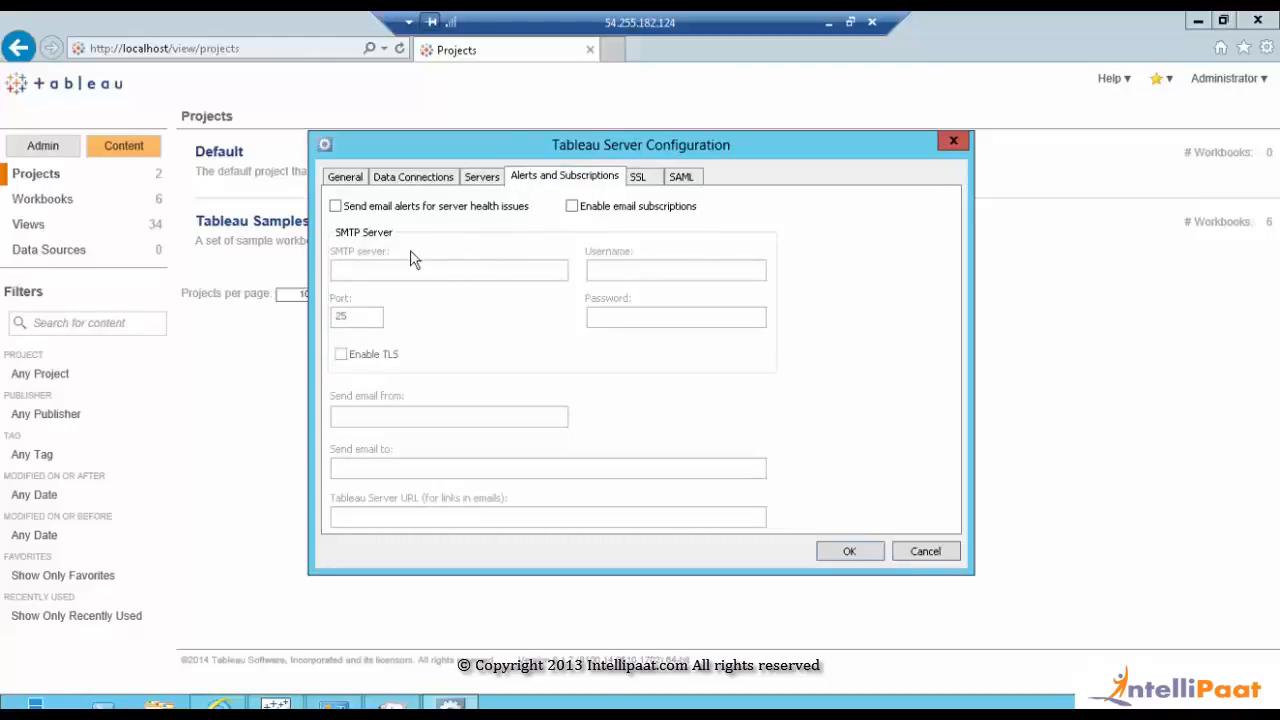
left_click(337, 207)
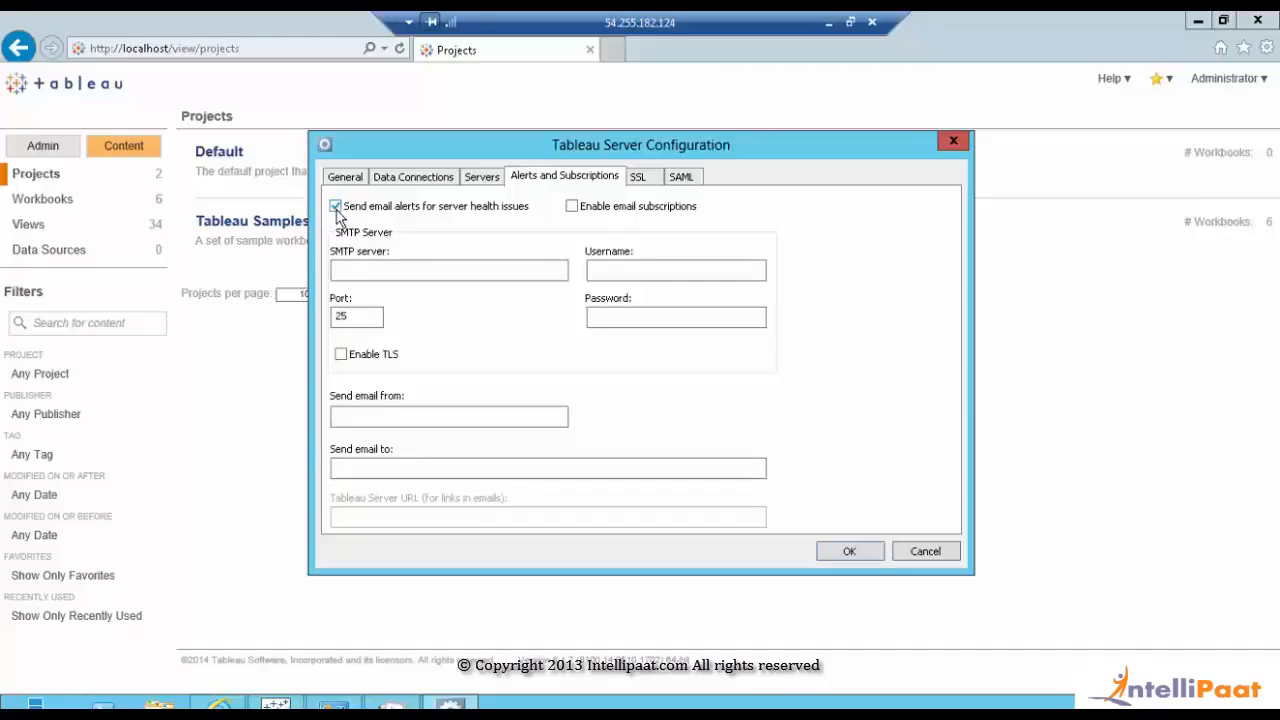
left_click(379, 273)
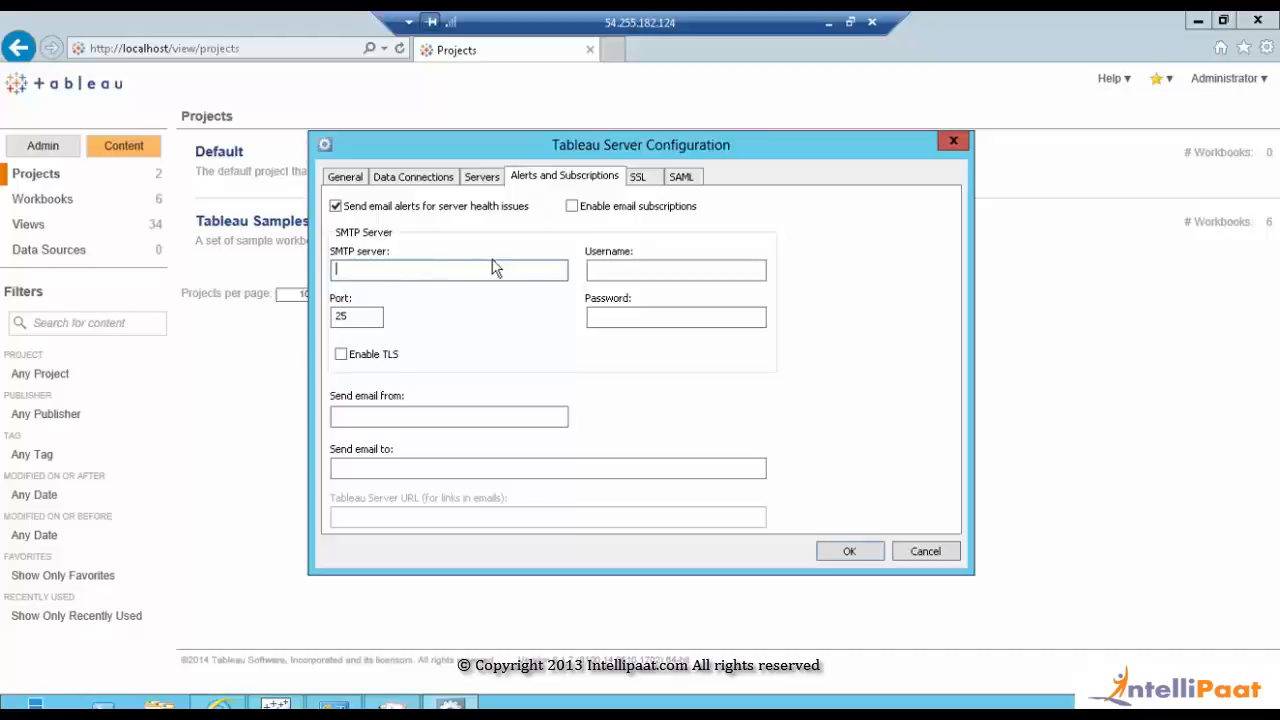
left_click(597, 273)
left_click(594, 316)
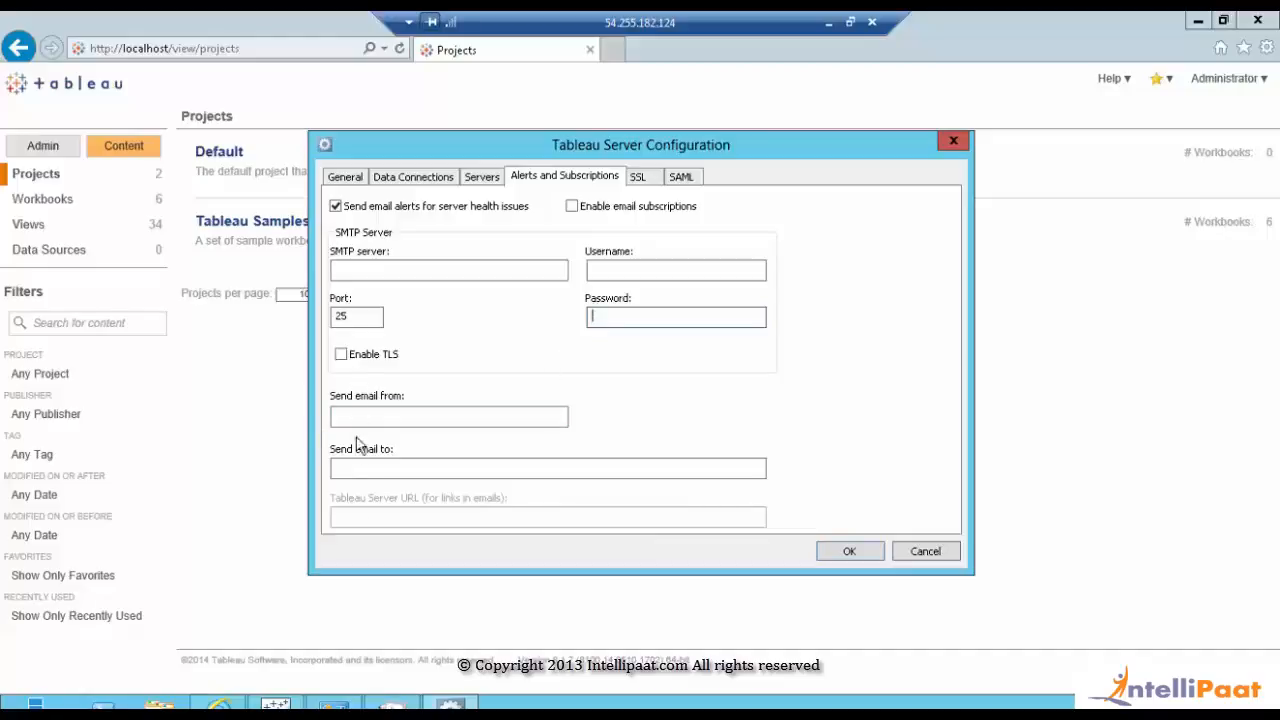
left_click(358, 468)
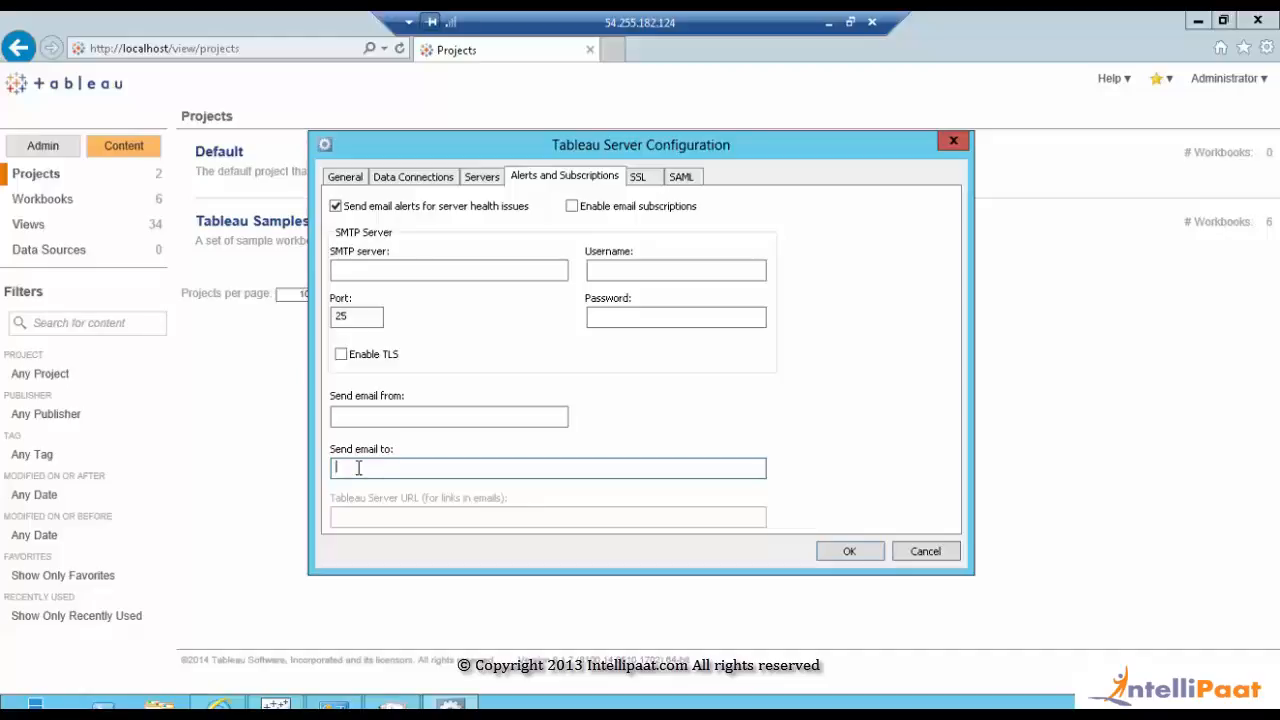
Enable email subscriptions and go through the SMTP server, sender, recipient and Tableau Server URL fields, leaving them empty.
left_click(568, 210)
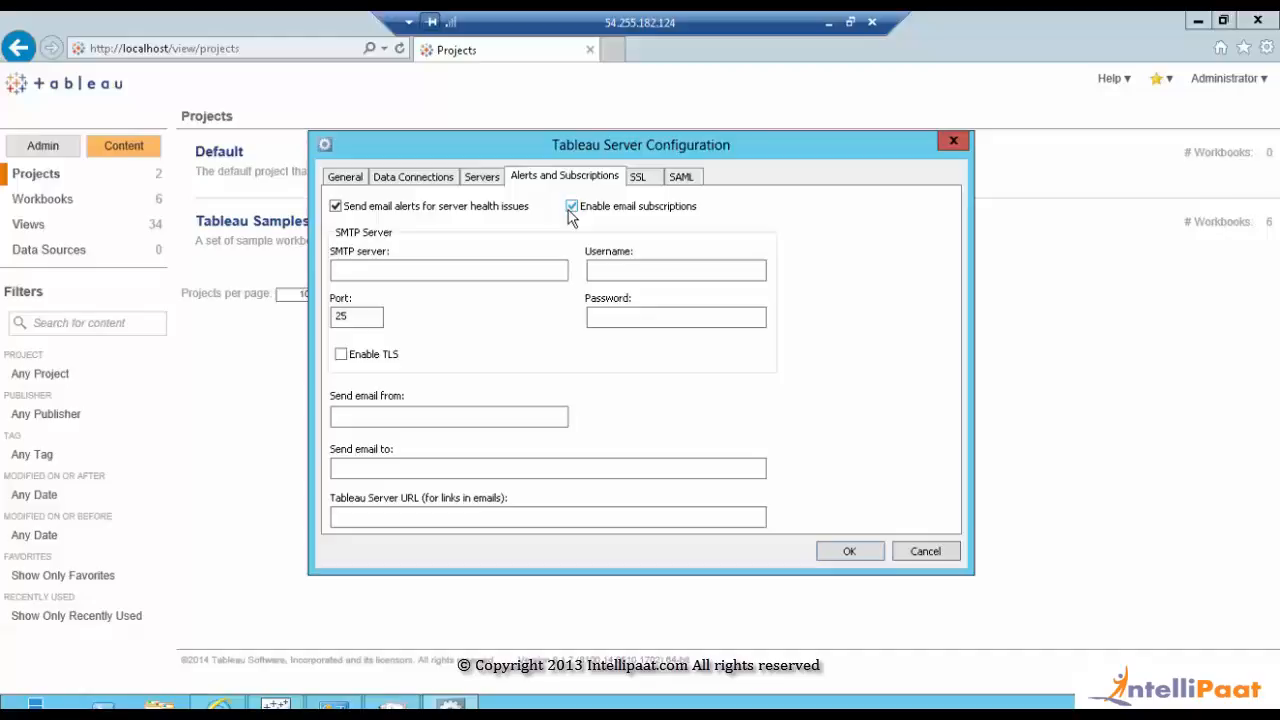
left_click(464, 270)
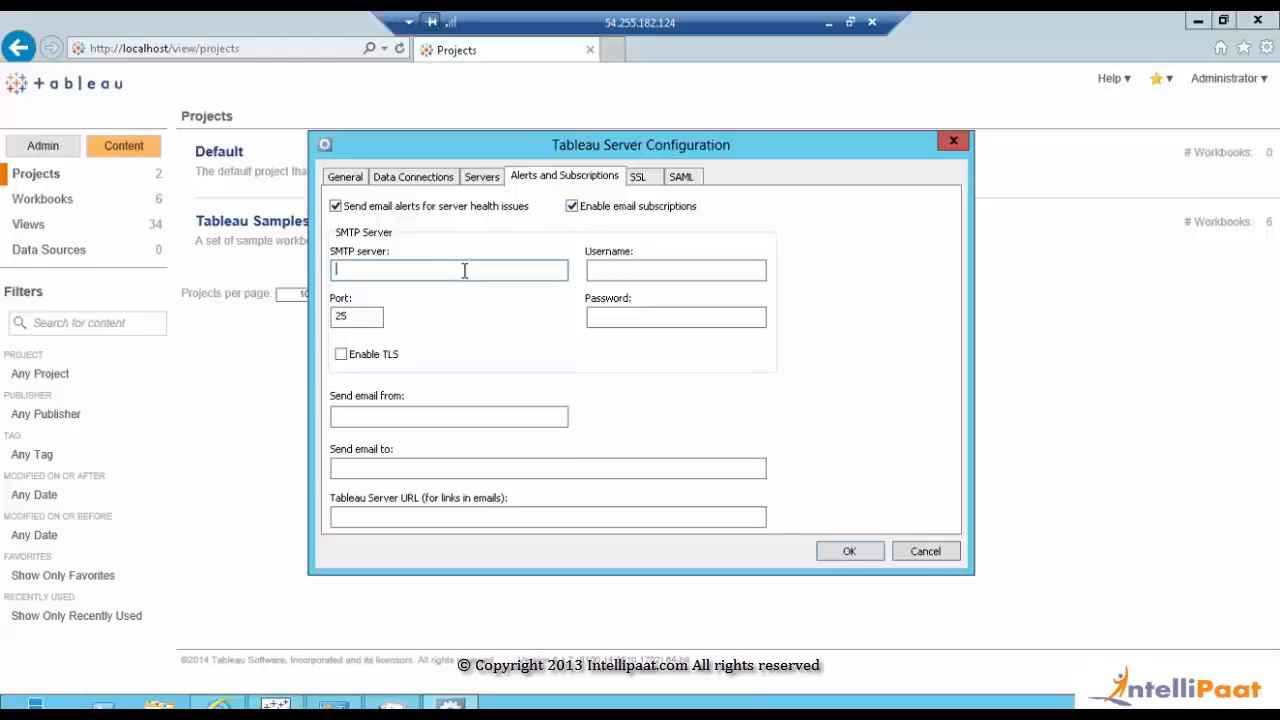
left_click(394, 413)
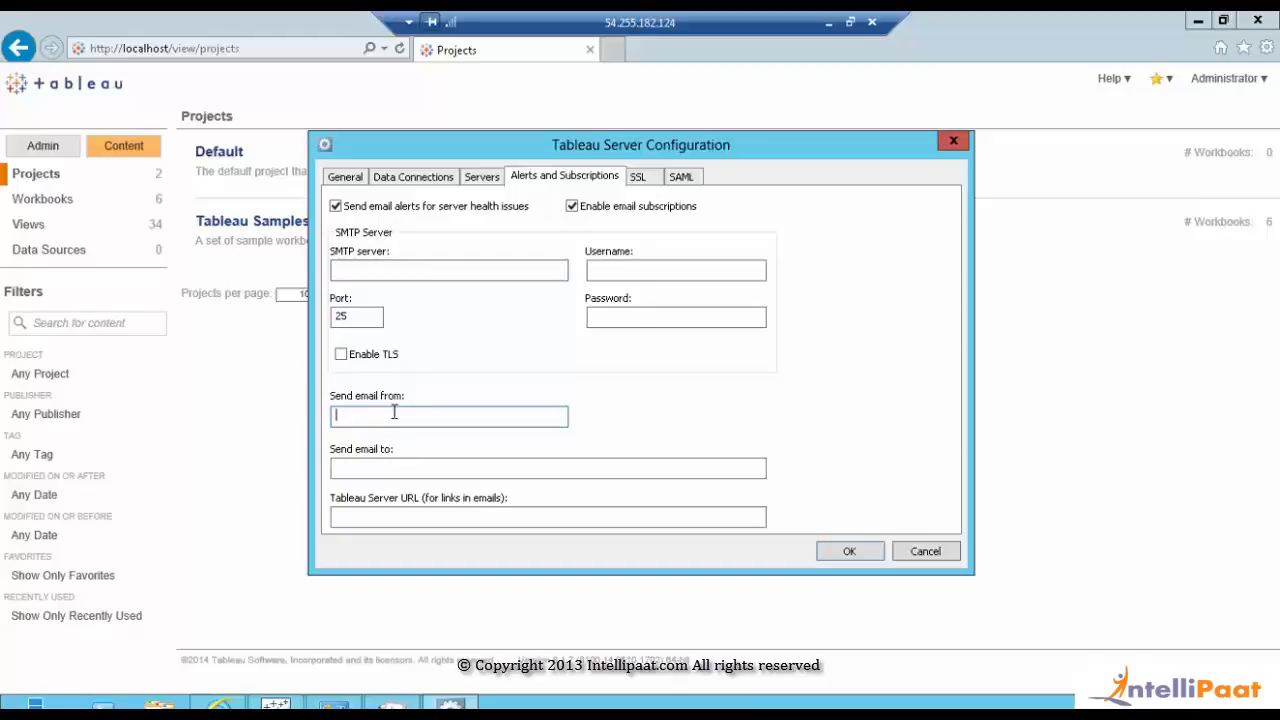
left_click(363, 471)
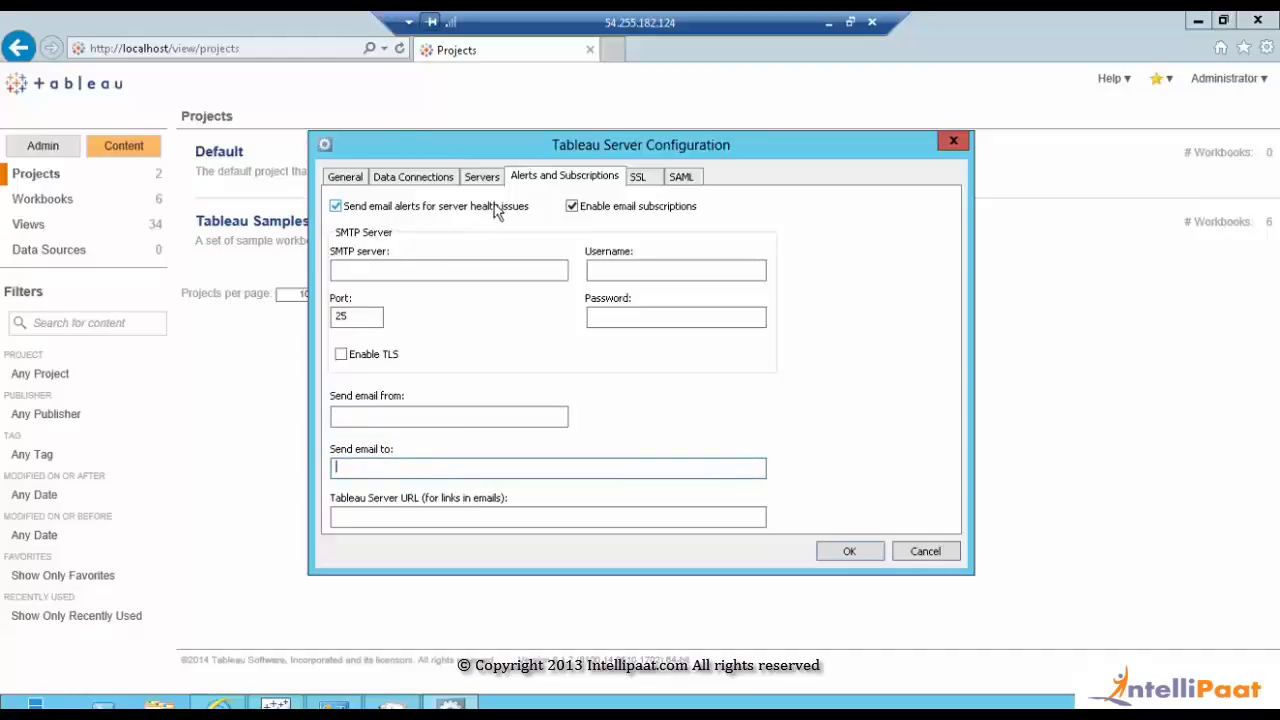
left_click(410, 515)
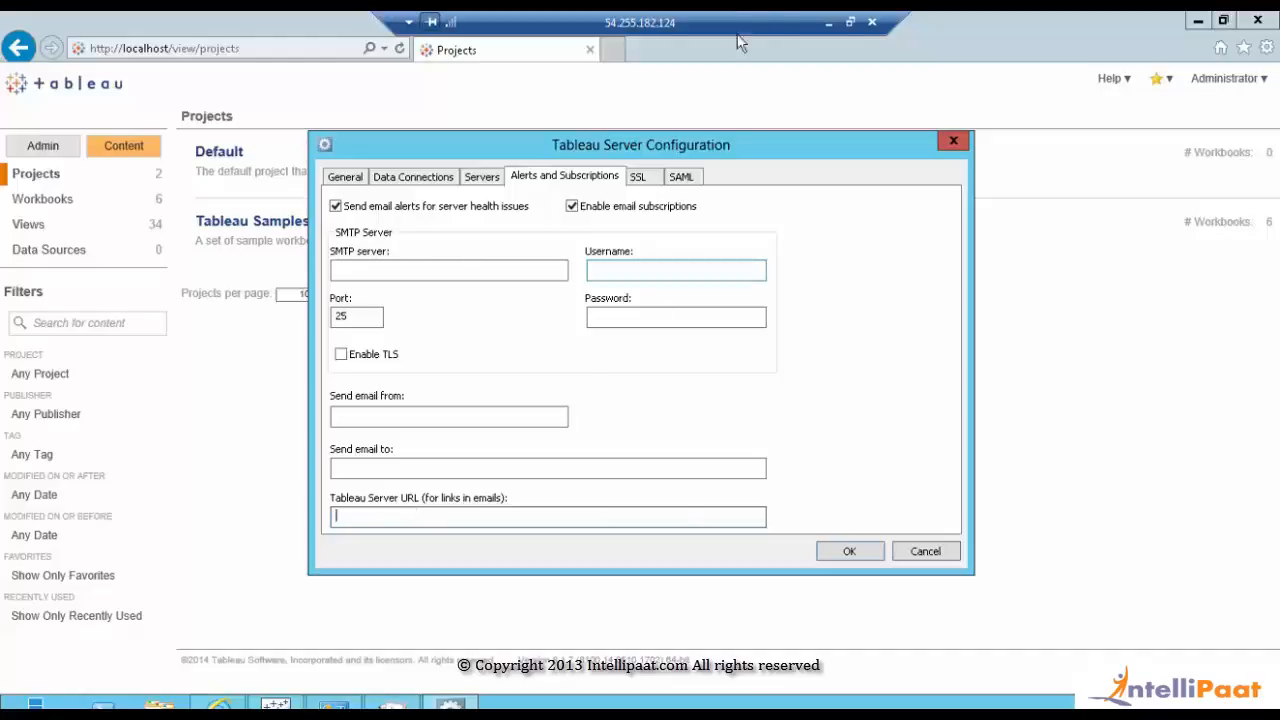
left_click(828, 22)
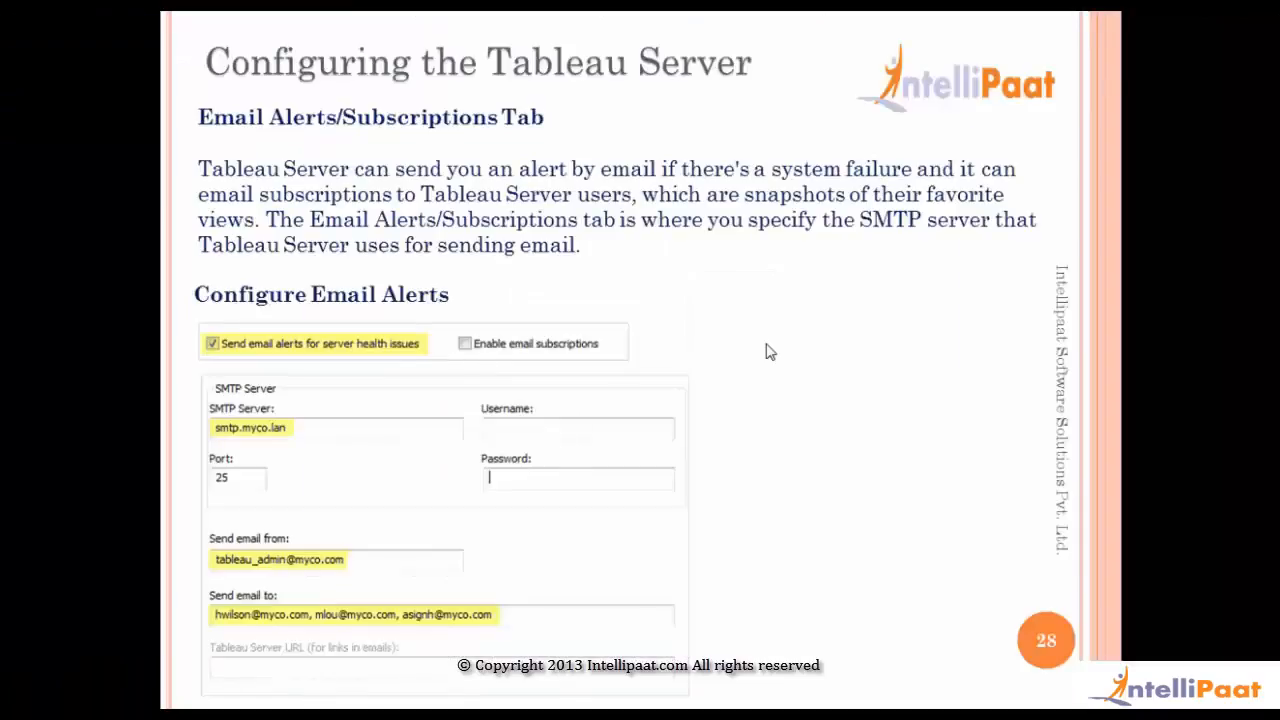
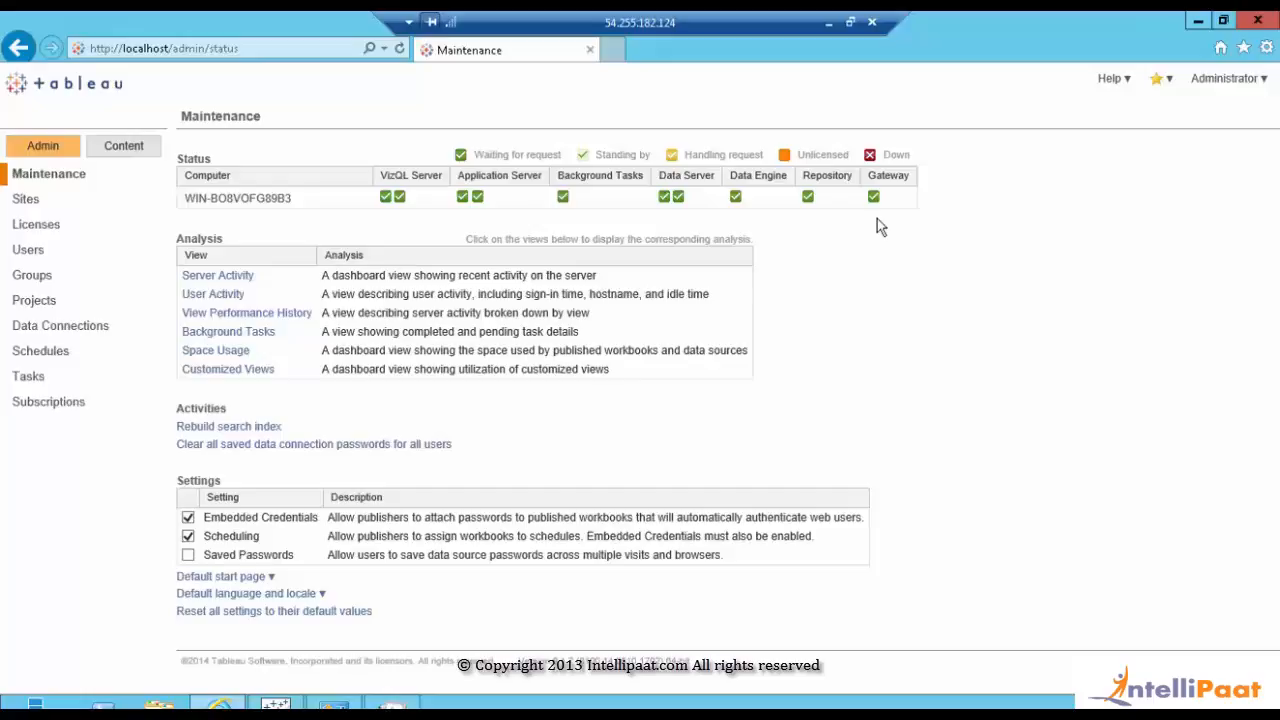
left_click(829, 22)
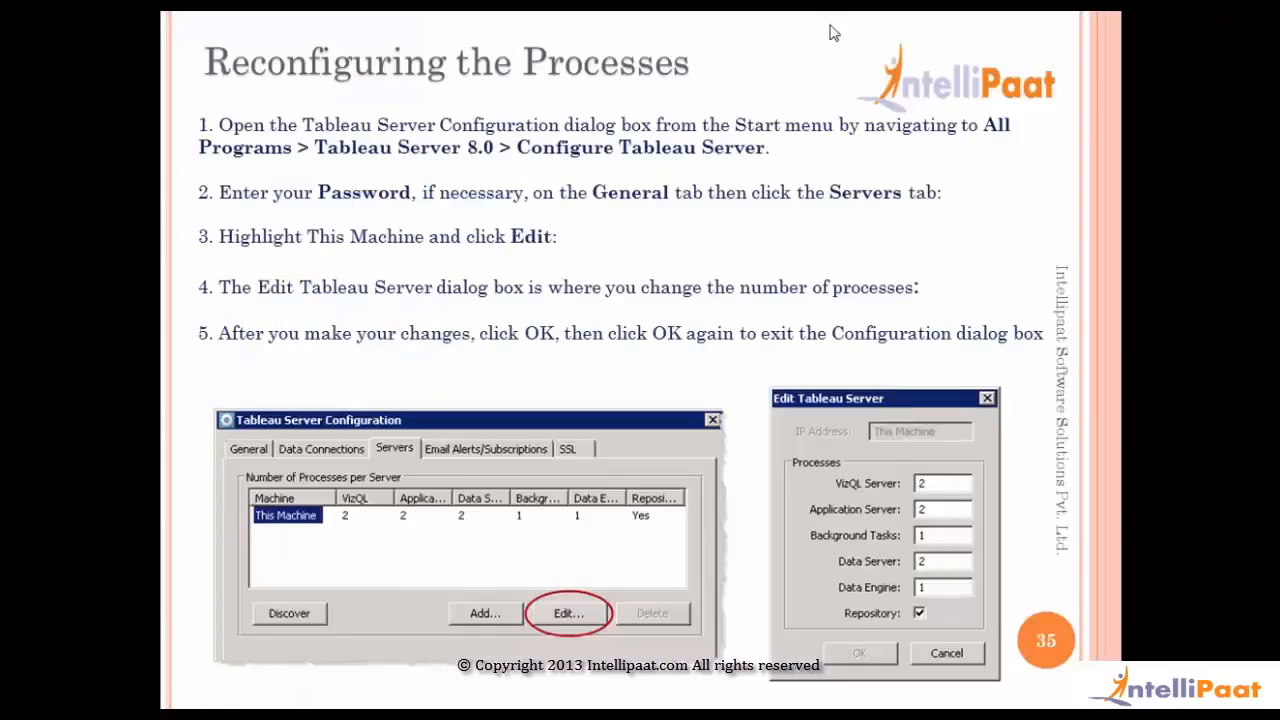
key("Left")
key("Left")
key("Right")
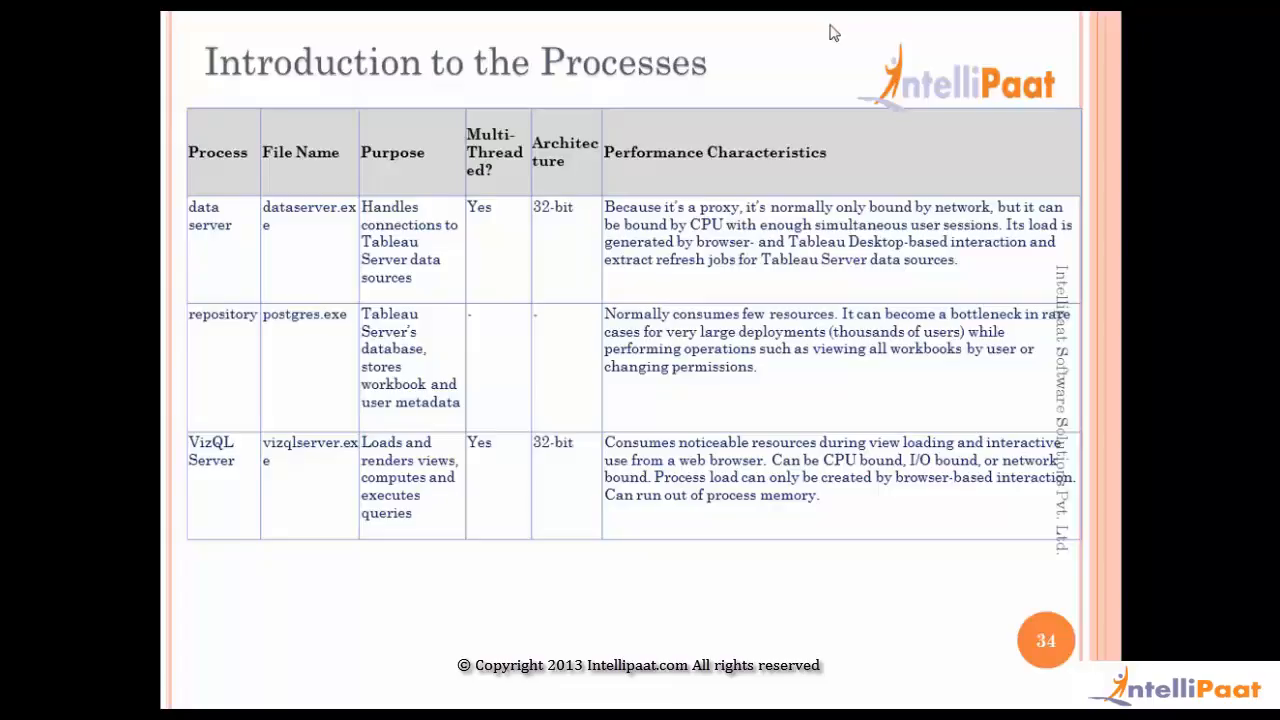
key("Page_Down")
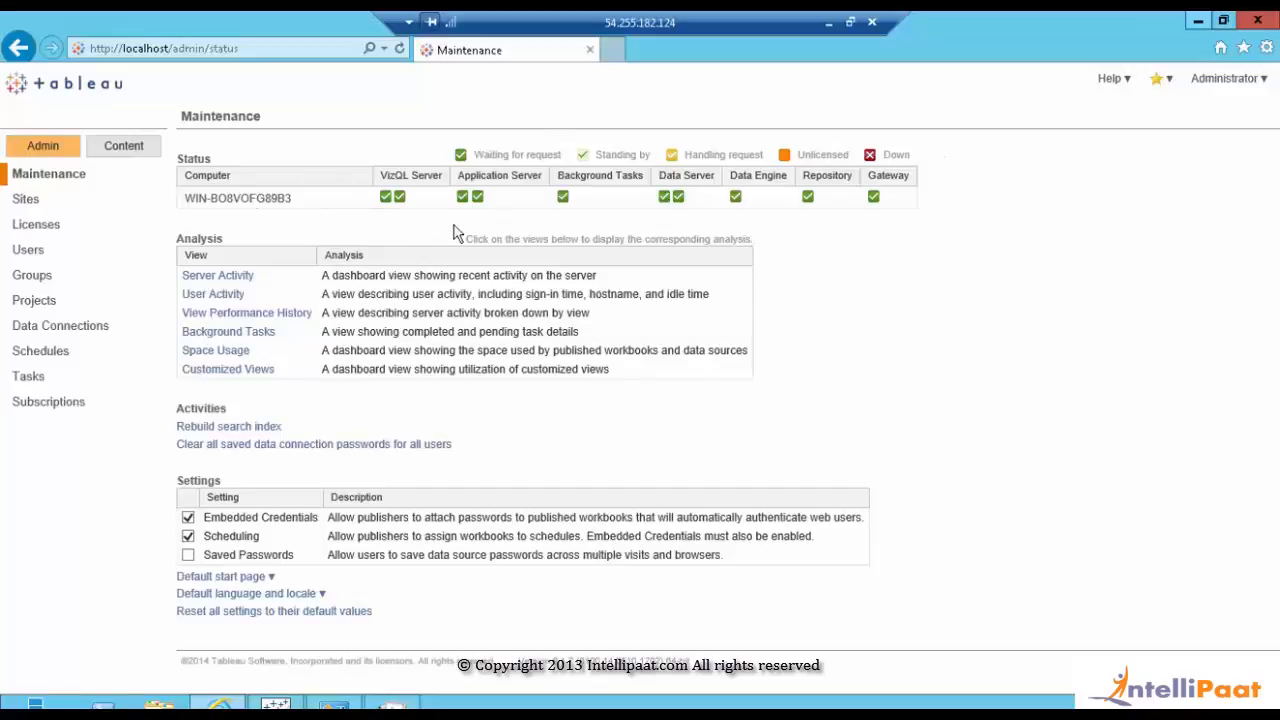
Reopen the Tableau Server configuration and compare the number of processes per server with the Maintenance page's status table.
key("super")
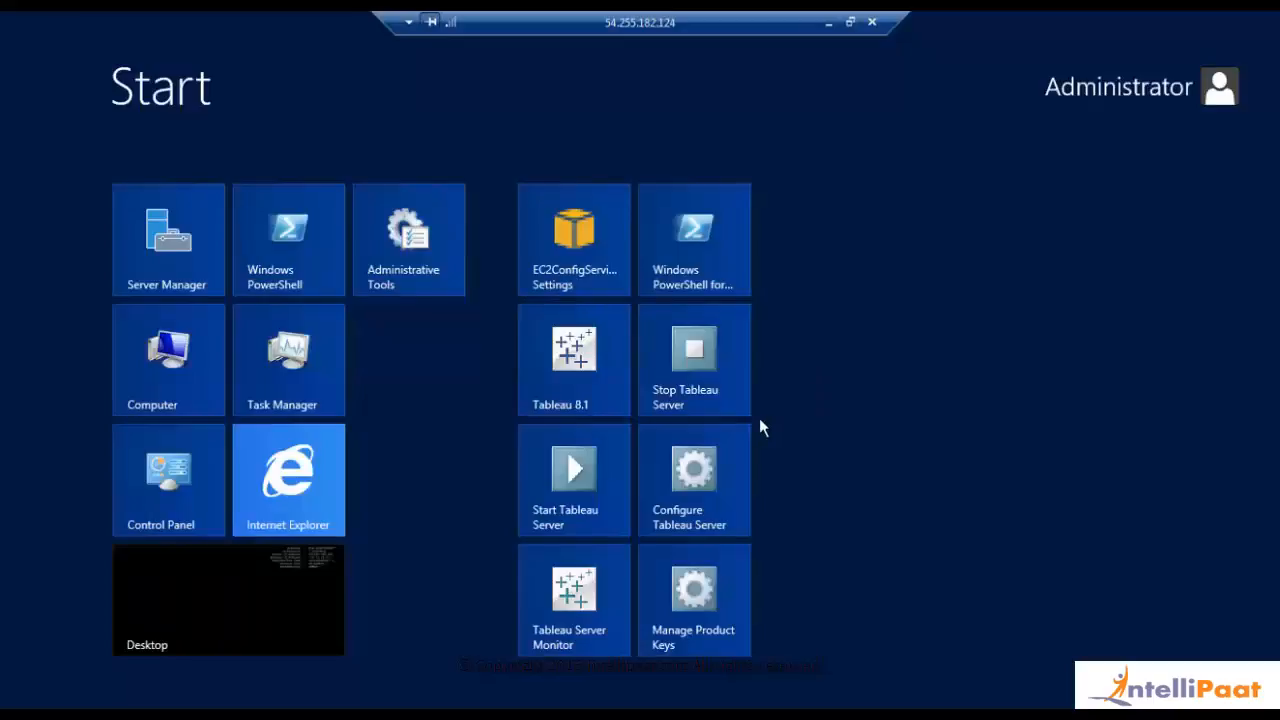
left_click(708, 460)
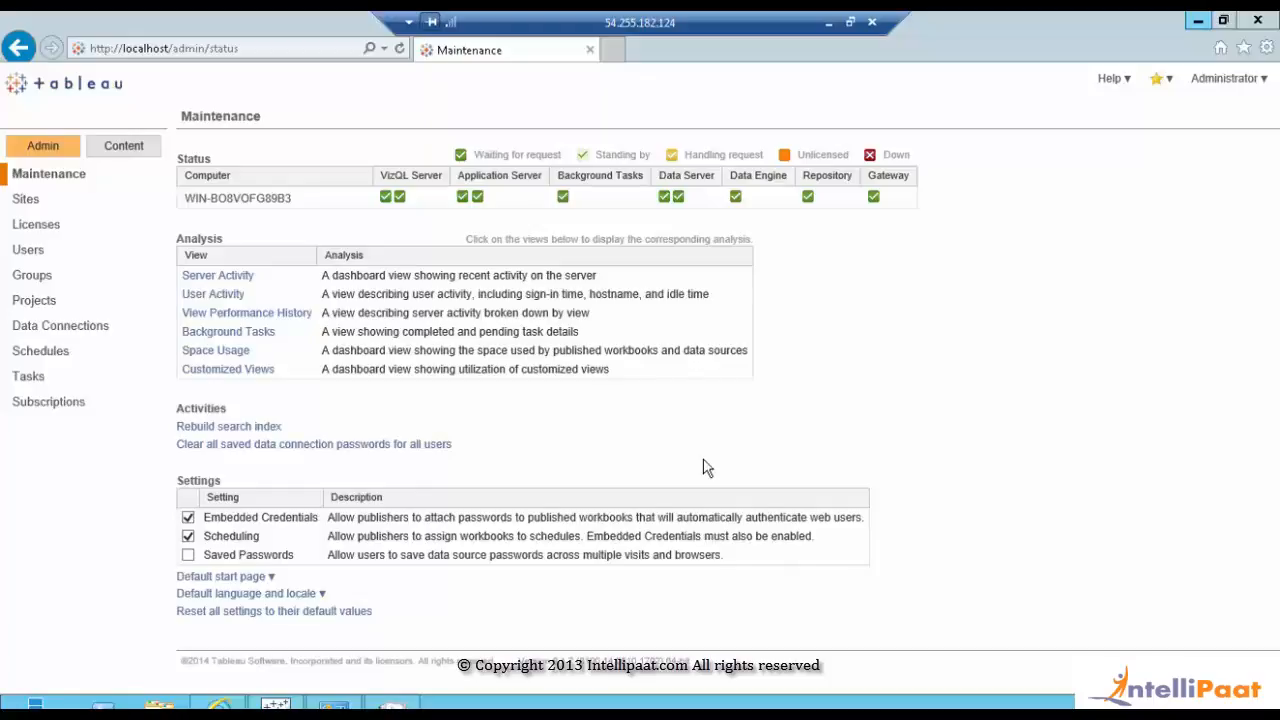
left_click(828, 21)
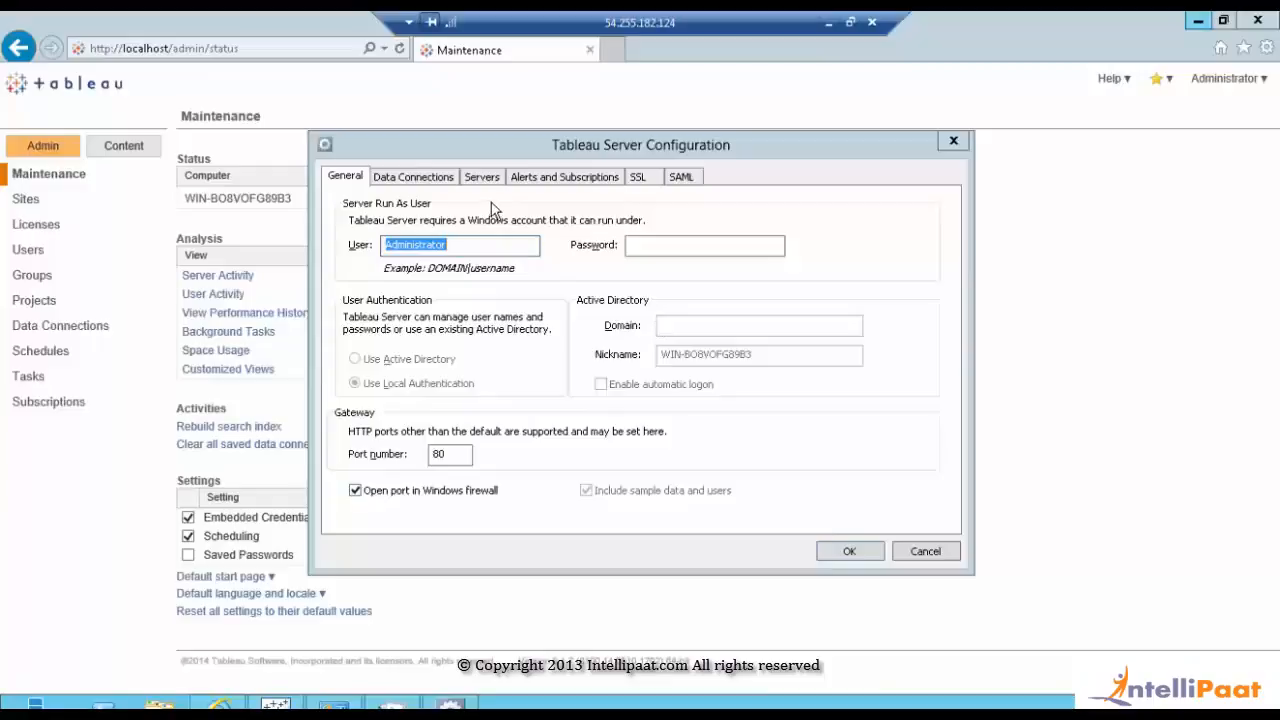
left_click(482, 178)
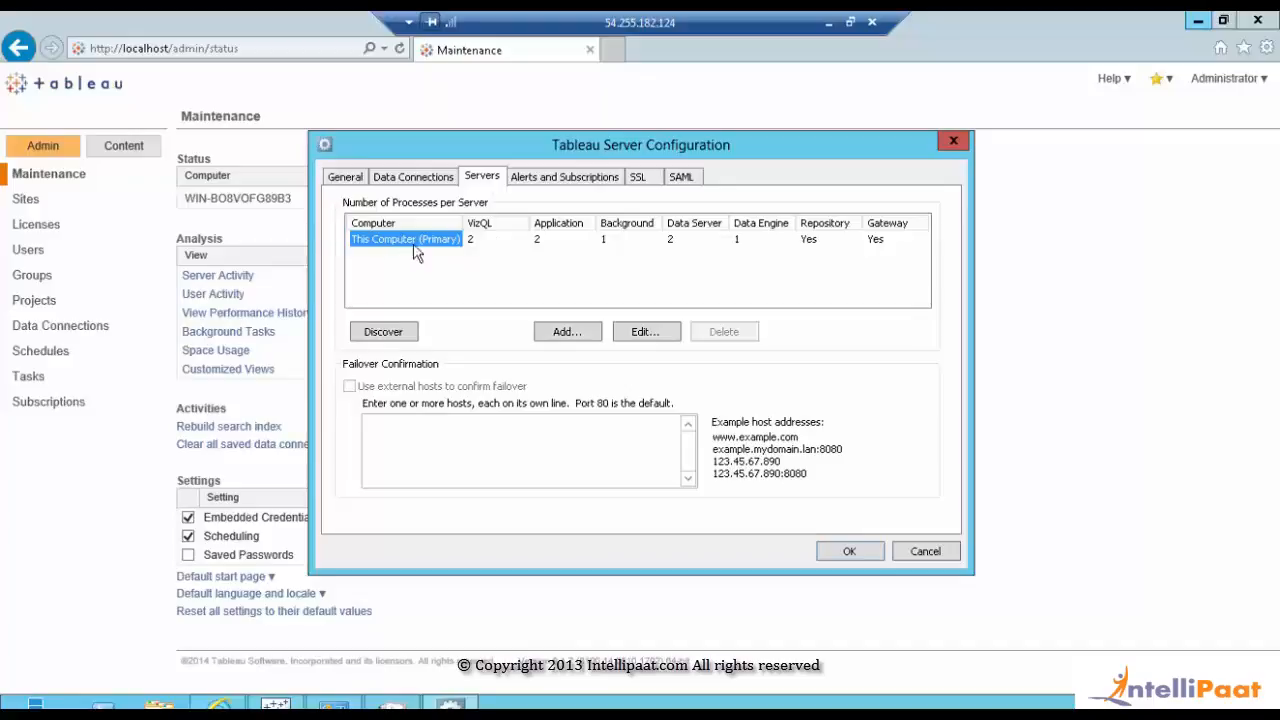
left_click(480, 244)
left_click_drag(608, 145, 572, 258)
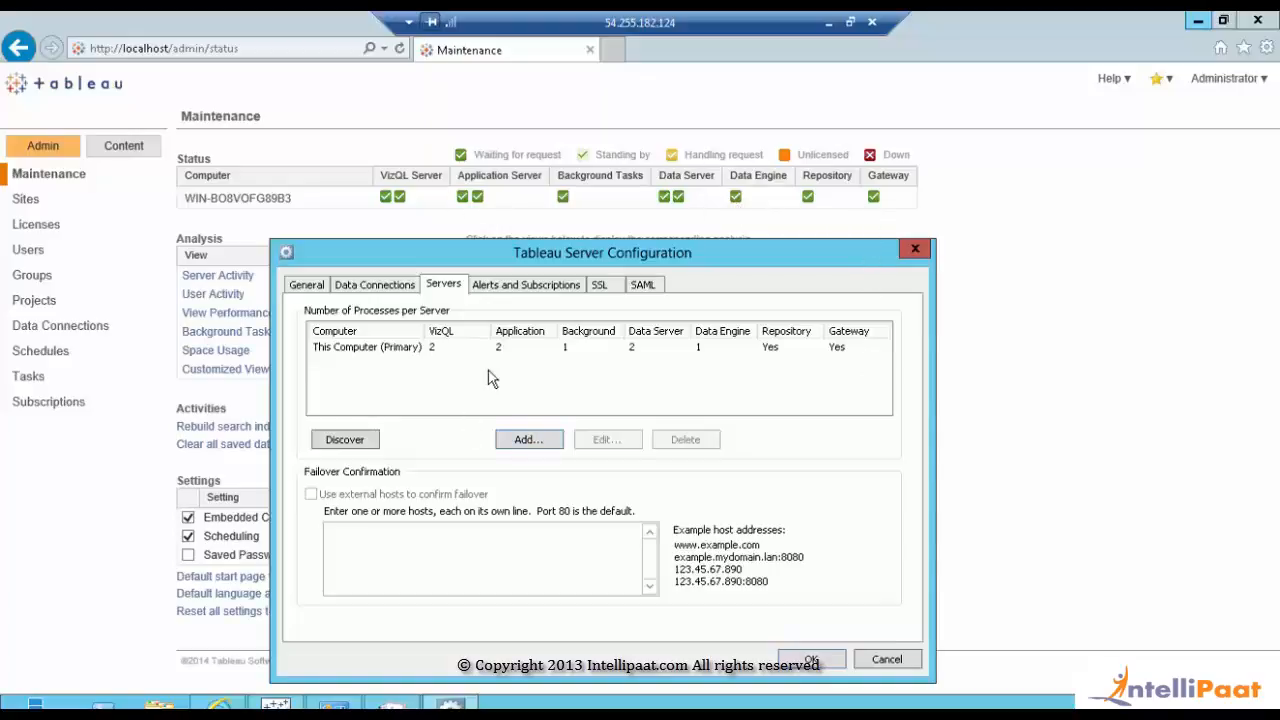
Review the editable process settings of This Computer (Primary) and close the server configuration without saving.
left_click(376, 350)
left_click(606, 440)
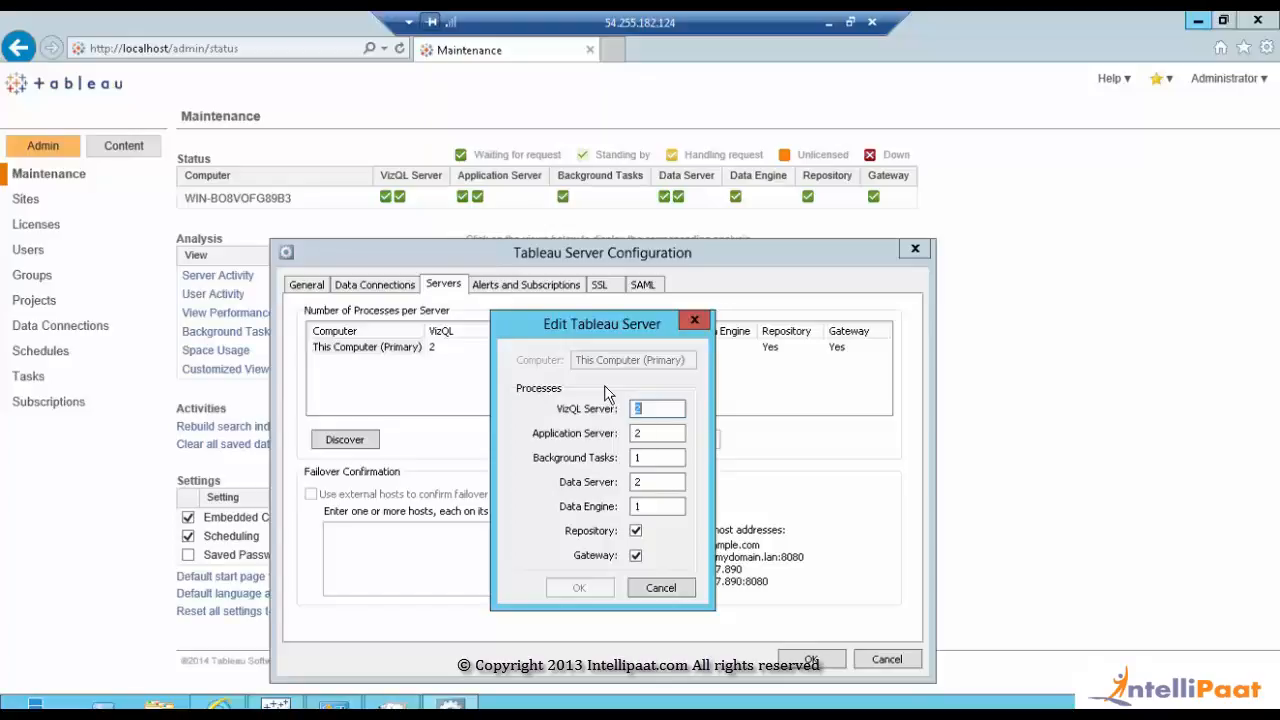
left_click(669, 590)
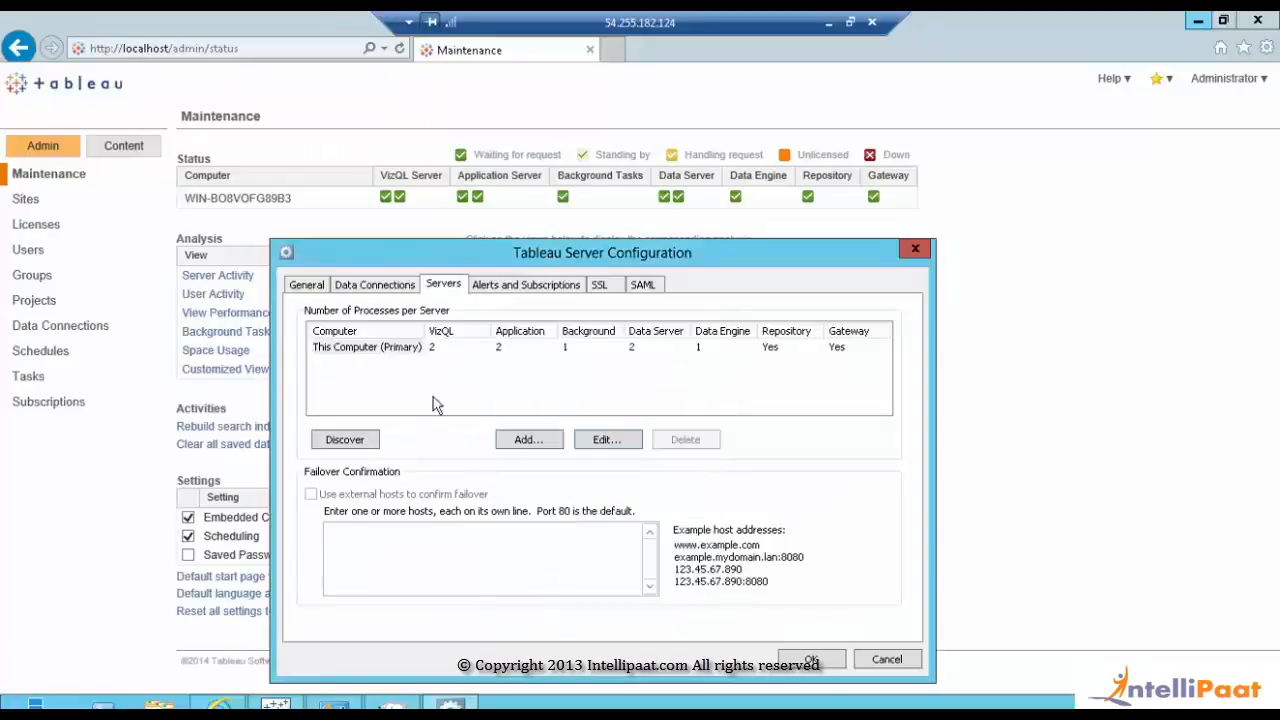
left_click(379, 348)
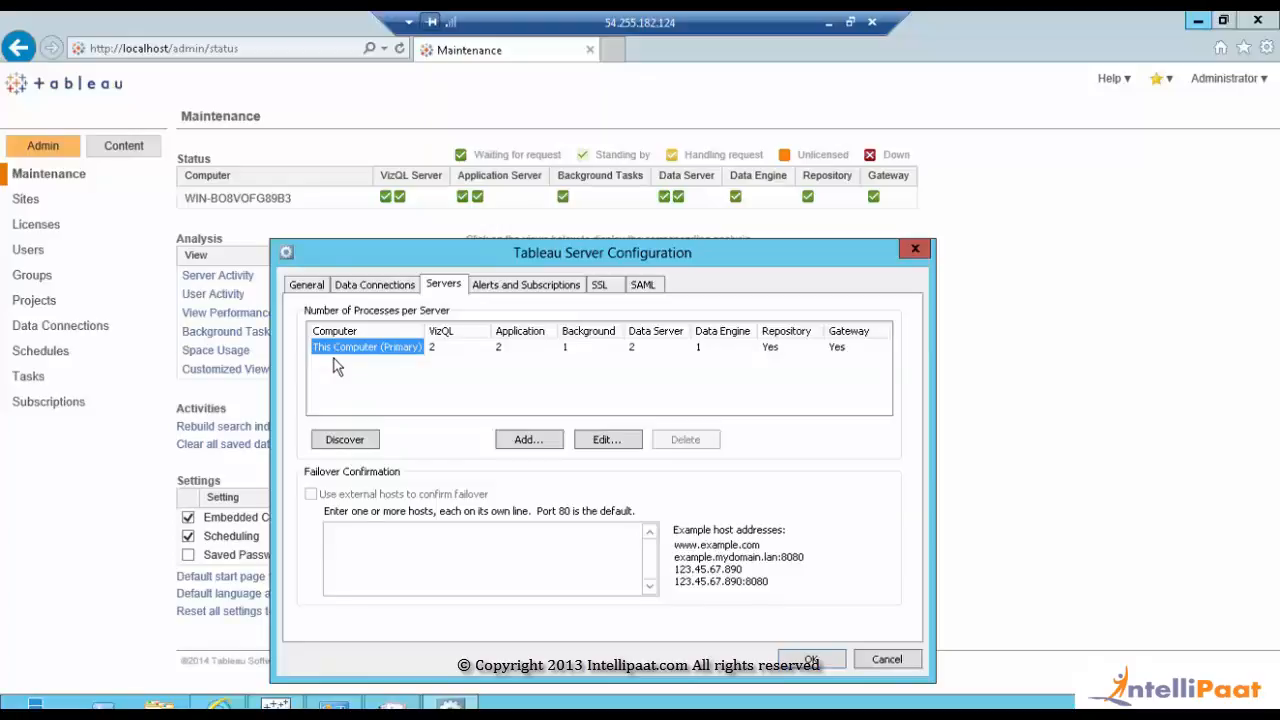
left_click(886, 659)
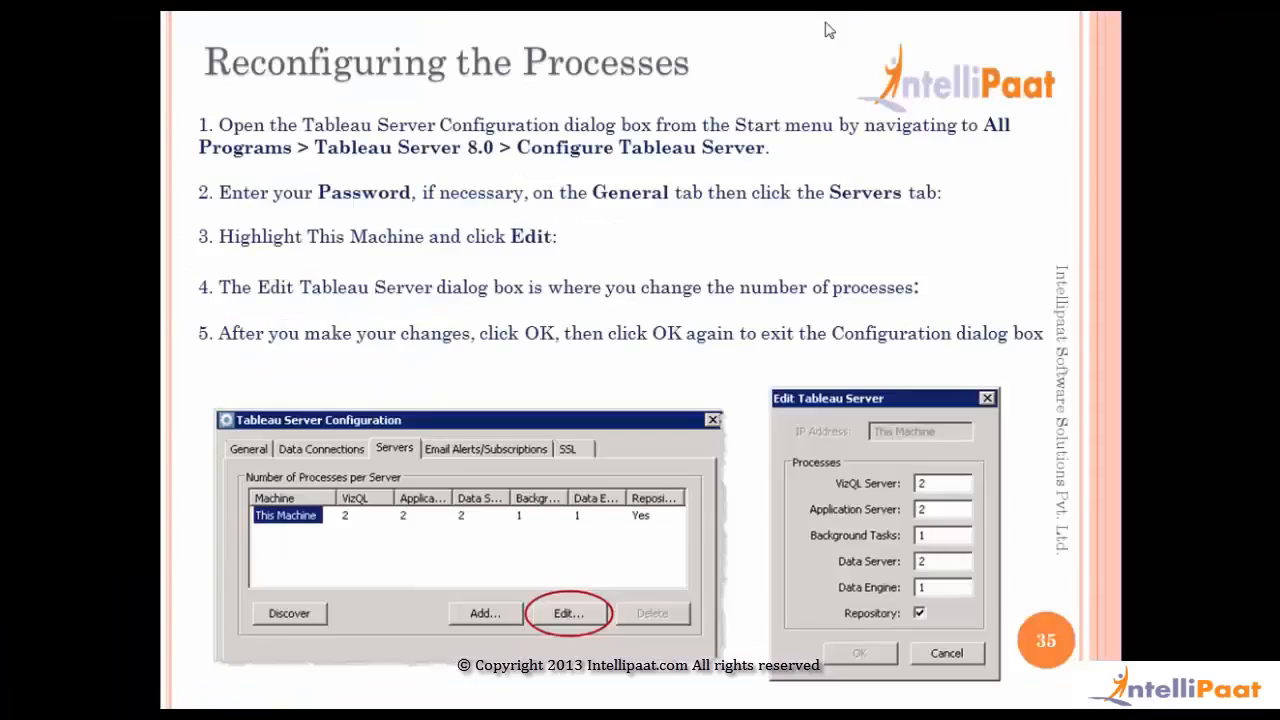
left_click(829, 22)
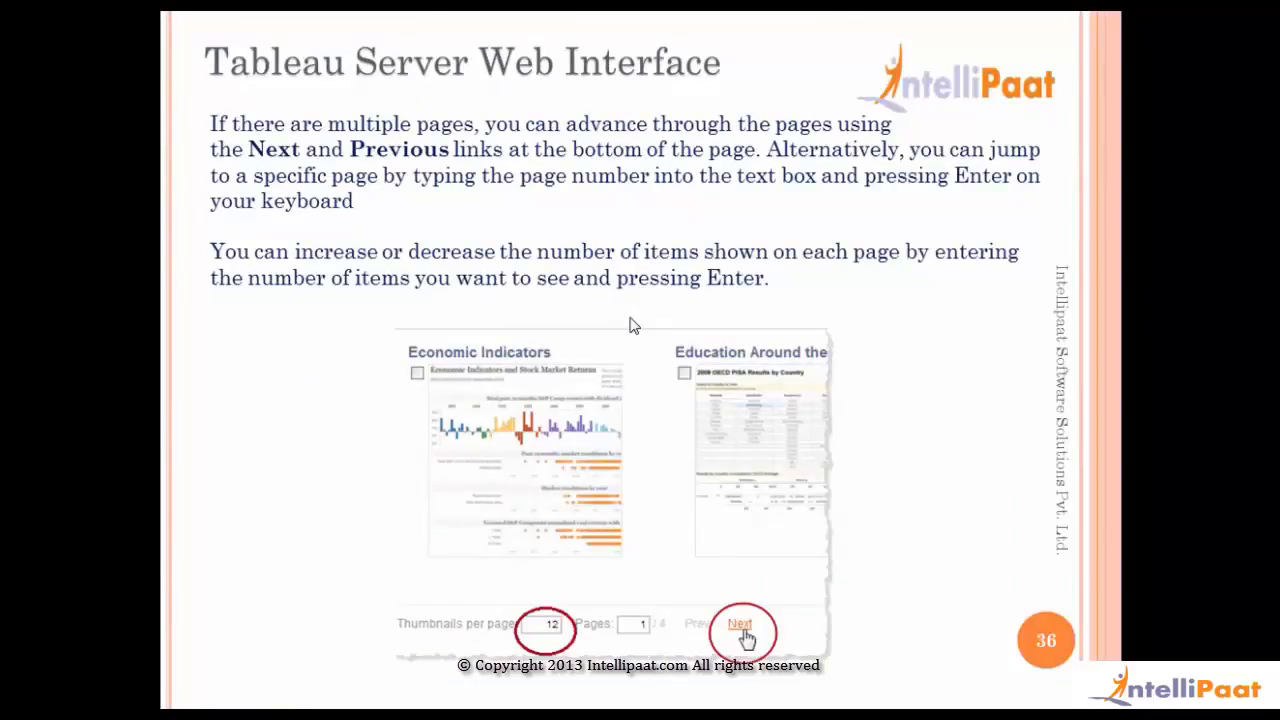
key("Left")
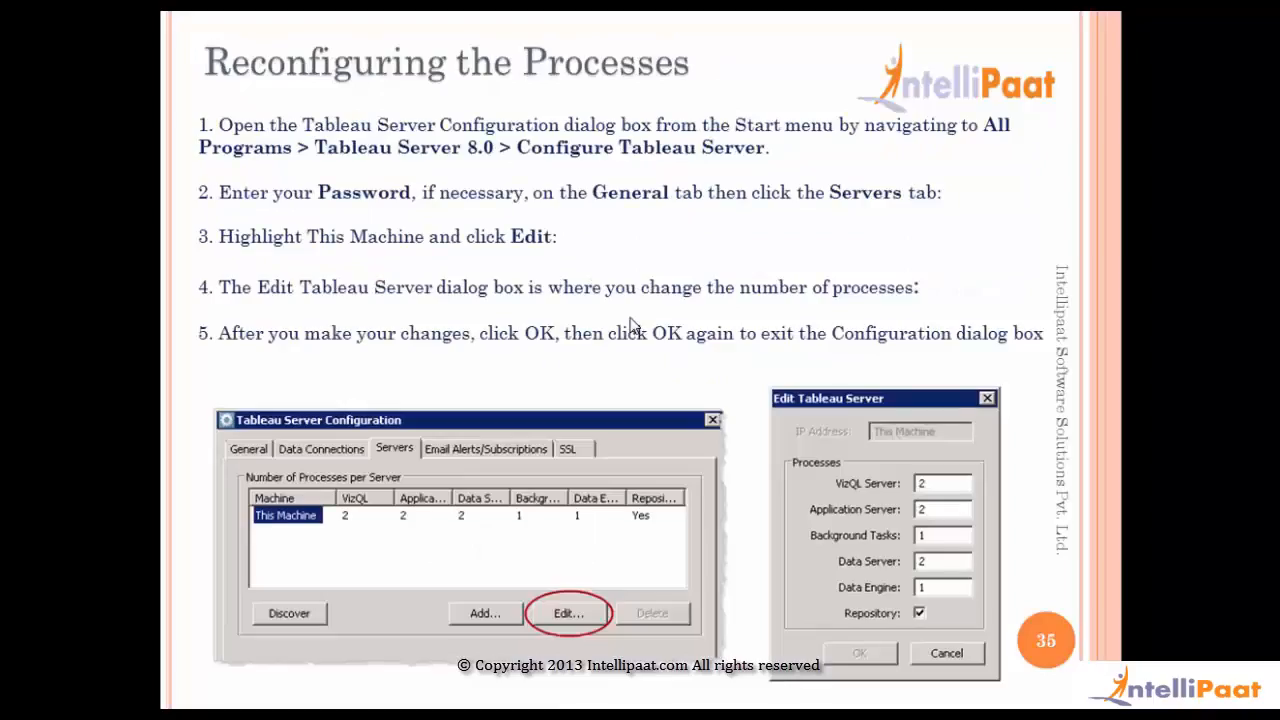